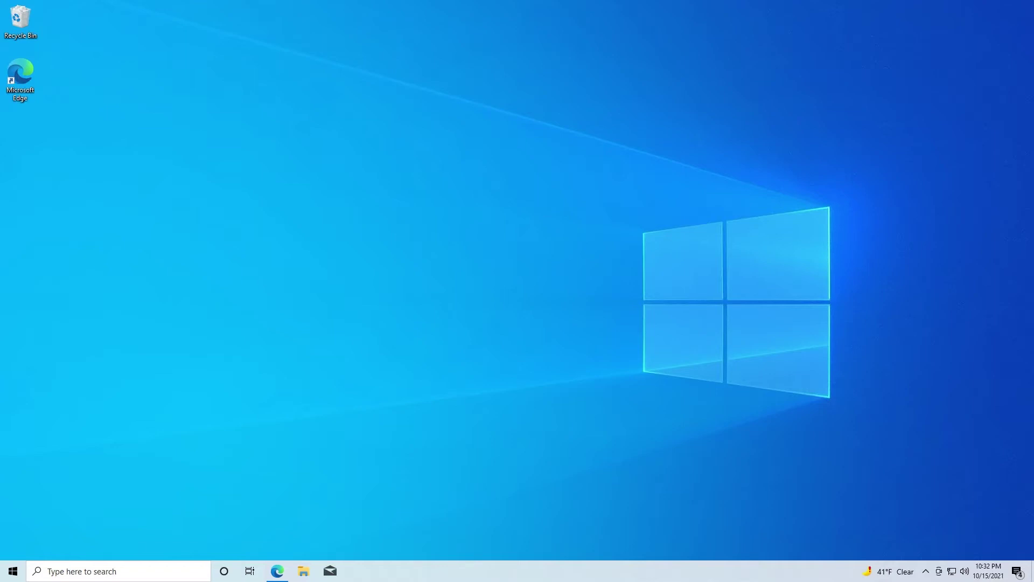
Step: Review the Hyper-V guide's note that Windows 10 Home is unsupported, then minimize the browser
{"action": "left_click", "coordinate": [277, 571]}
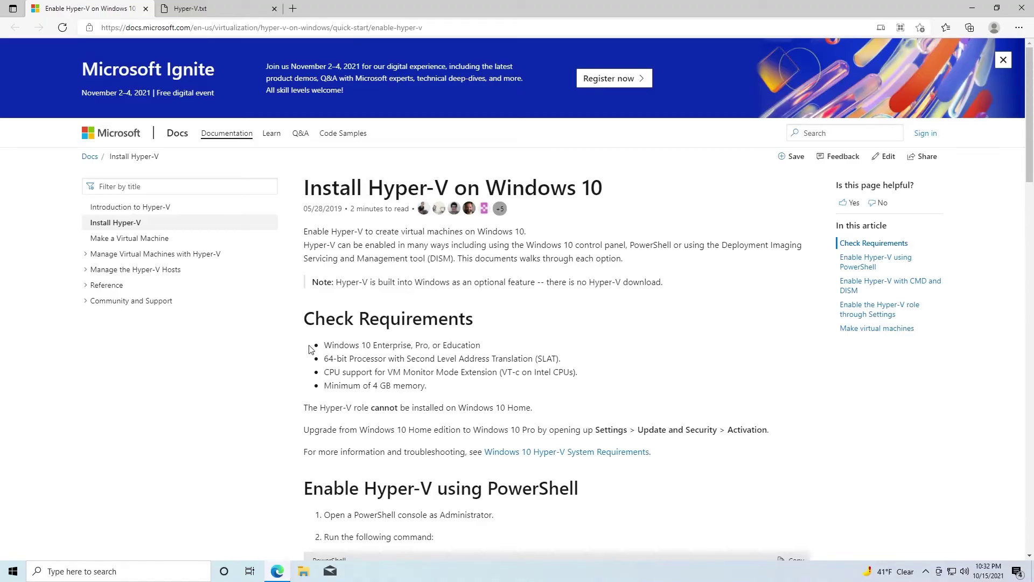
{"action": "triple_click", "coordinate": [331, 407]}
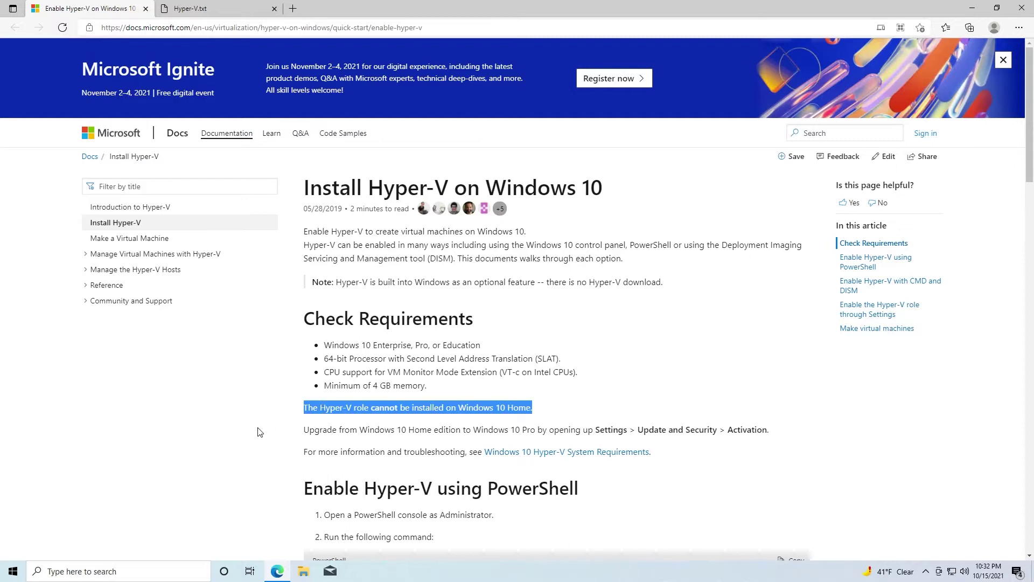
{"action": "left_click", "coordinate": [308, 410]}
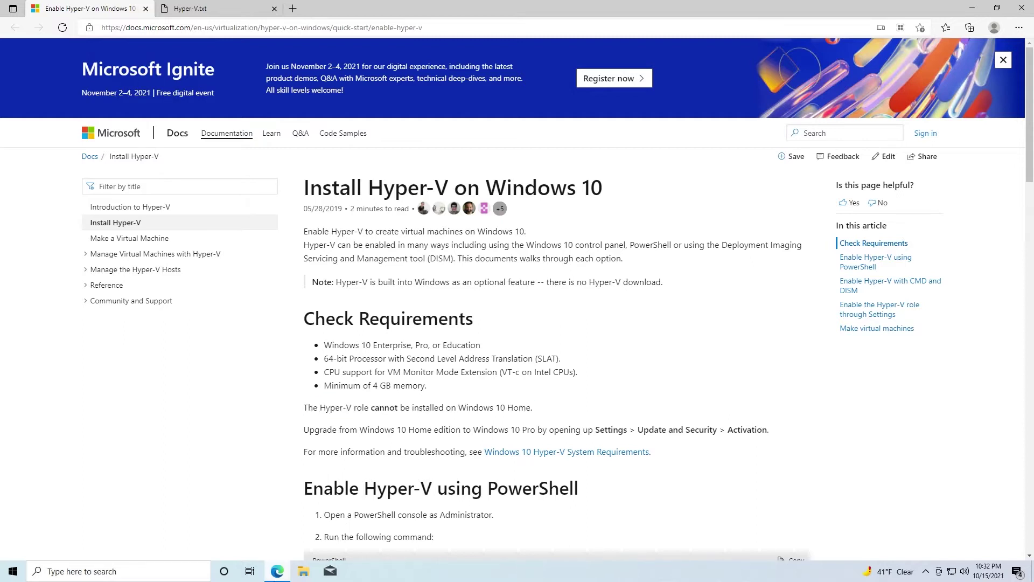
{"action": "left_click", "coordinate": [276, 574]}
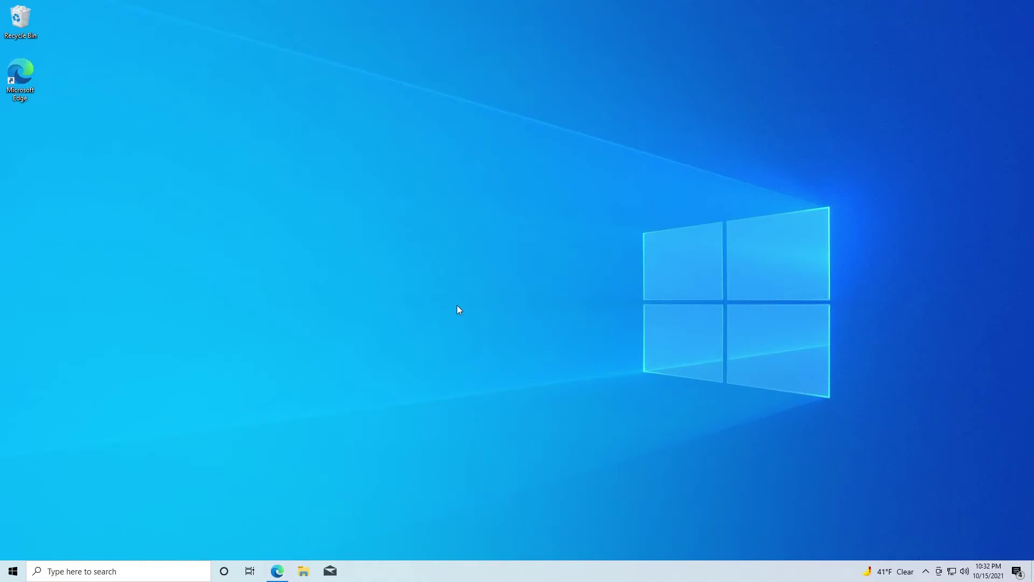
Step: Check the Windows version with winver, confirming Windows 10 Home 21H1
{"action": "key", "text": "super"}
{"action": "type", "text": "winver"}
{"action": "key", "text": "Return"}
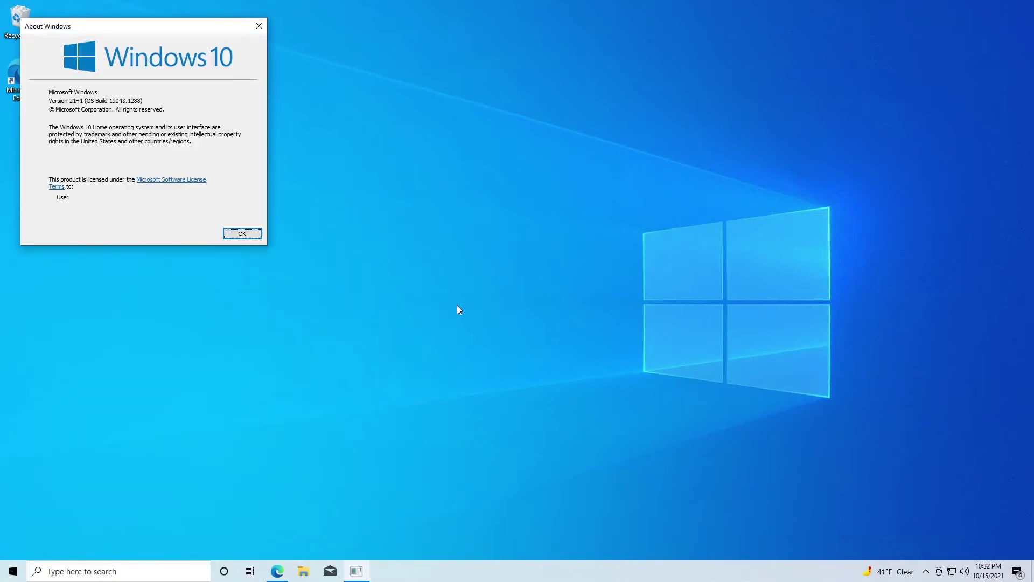
{"action": "left_click", "coordinate": [251, 236]}
Step: Bring up Turn Windows features on or off, which has no Hyper-V entry
{"action": "key", "text": "super"}
{"action": "type", "text": "hyper-"}
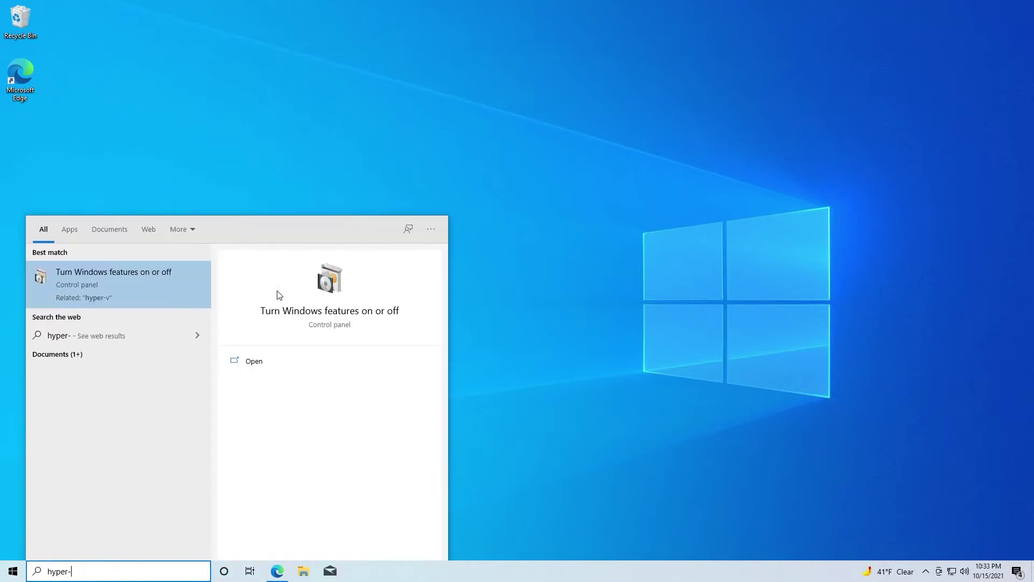
{"action": "type", "text": "v"}
{"action": "key", "text": "Return"}
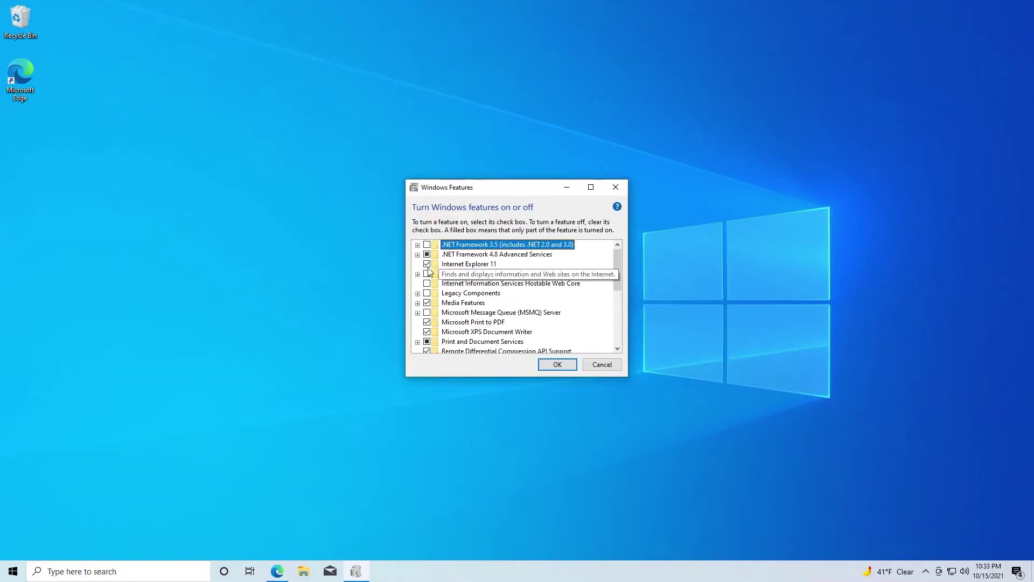
Step: Cancel Windows Features and run systeminfo in a new Command Prompt
{"action": "left_click", "coordinate": [602, 365]}
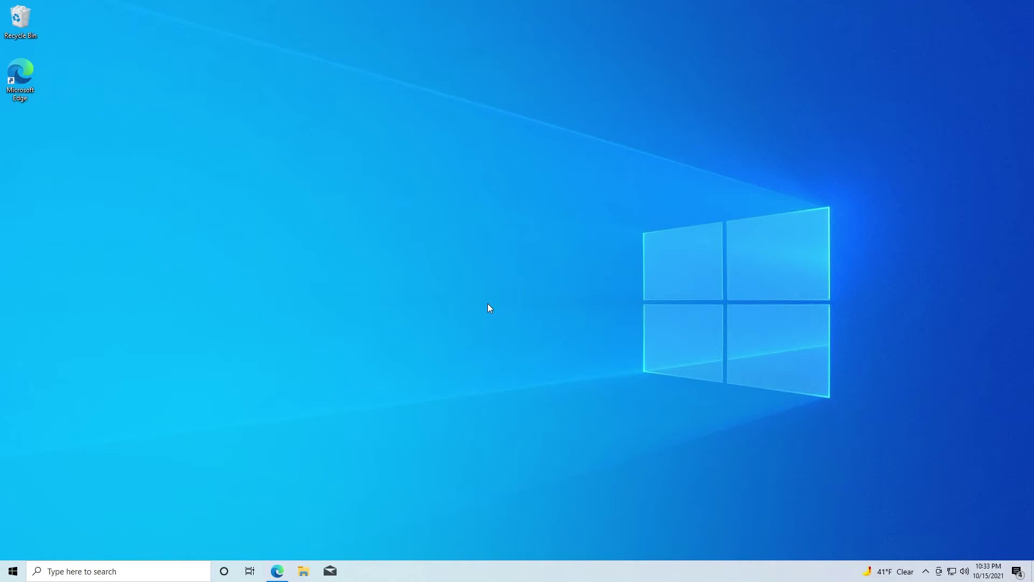
{"action": "key", "text": "super+r"}
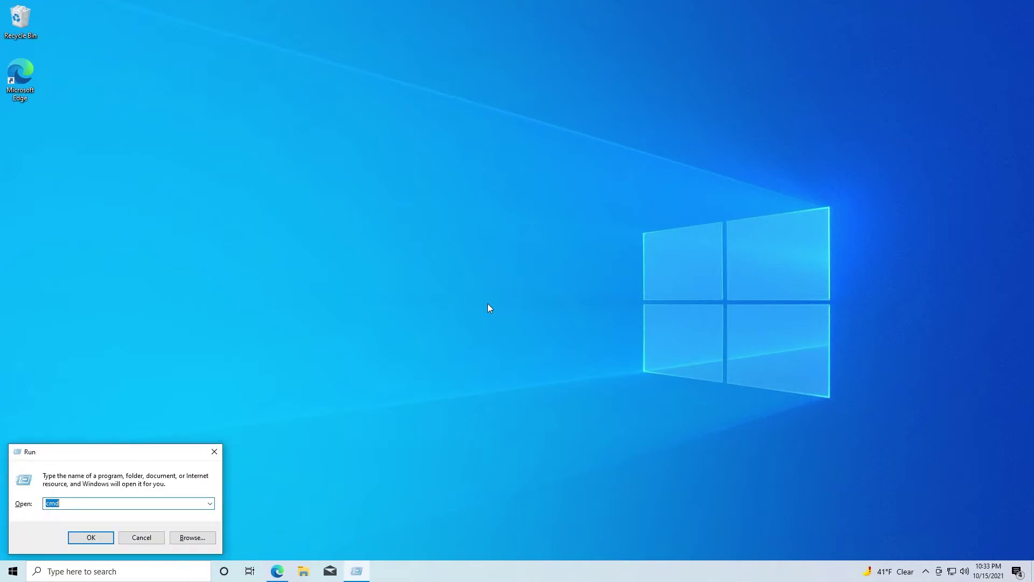
{"action": "key", "text": "Return"}
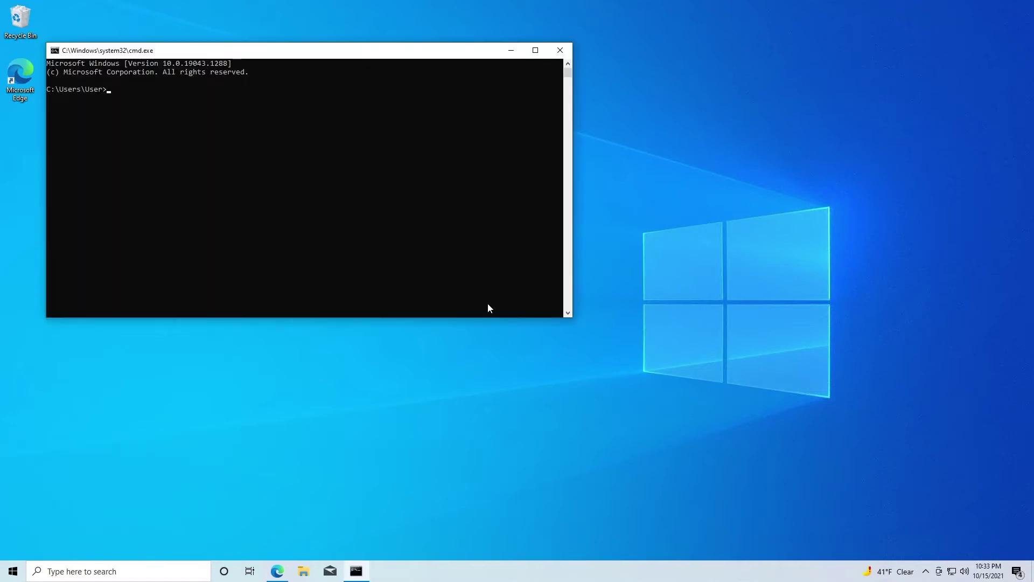
{"action": "type", "text": "systeminfo"}
{"action": "key", "text": "Return"}
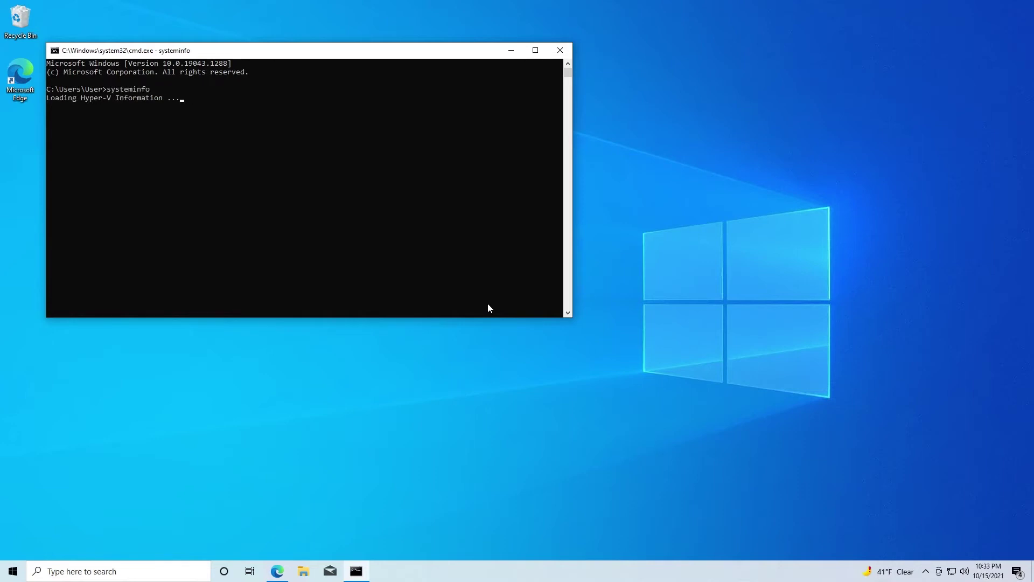
Step: Highlight the four Hyper-V Requirements lines, all met, then close Command Prompt
{"action": "scroll", "coordinate": [200, 211], "scroll_direction": "down", "scroll_amount": 2}
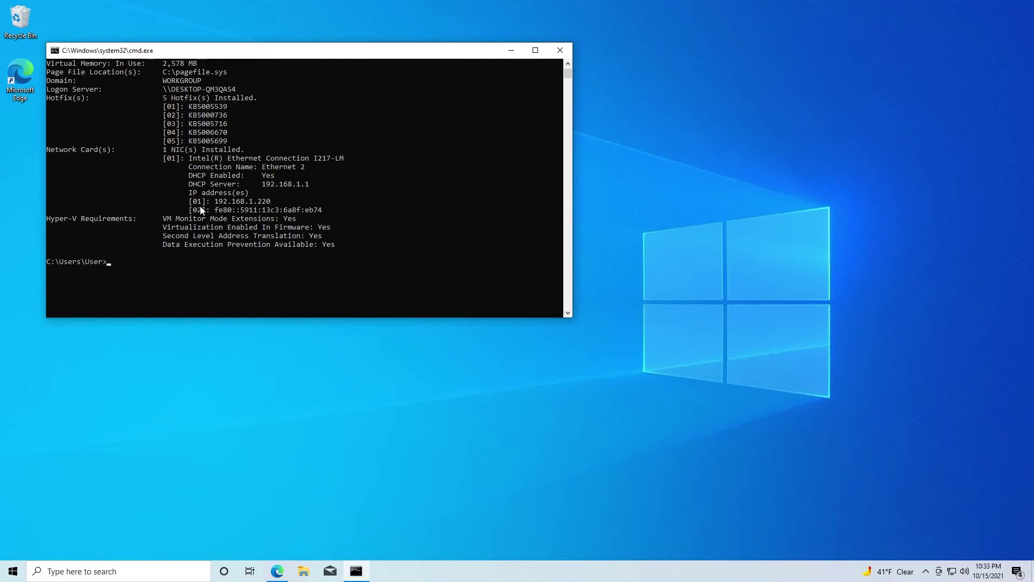
{"action": "left_click", "coordinate": [160, 222]}
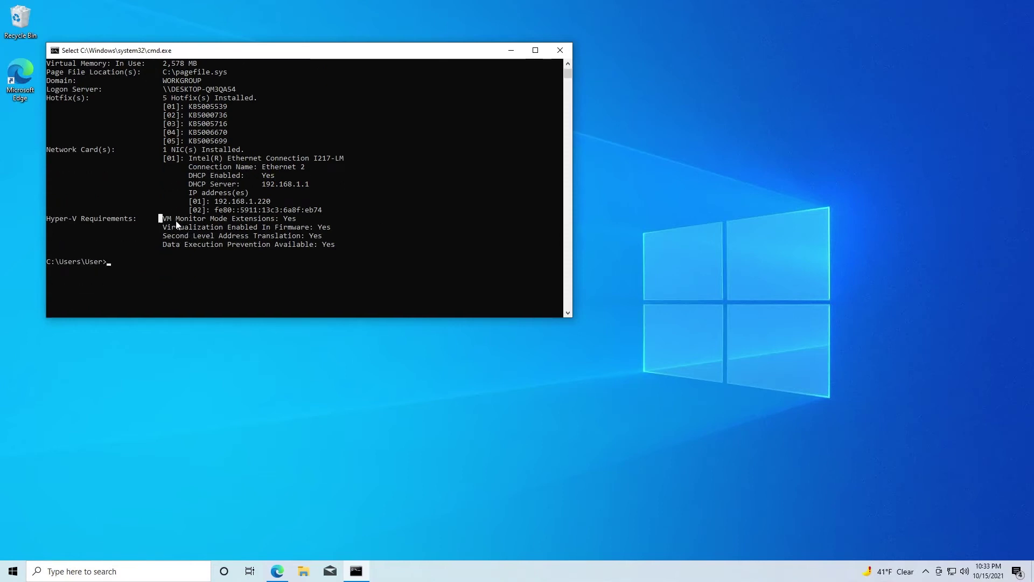
{"action": "left_click_drag", "start_coordinate": [219, 232], "coordinate": [339, 252]}
{"action": "left_click", "coordinate": [339, 249]}
{"action": "left_click", "coordinate": [560, 51]}
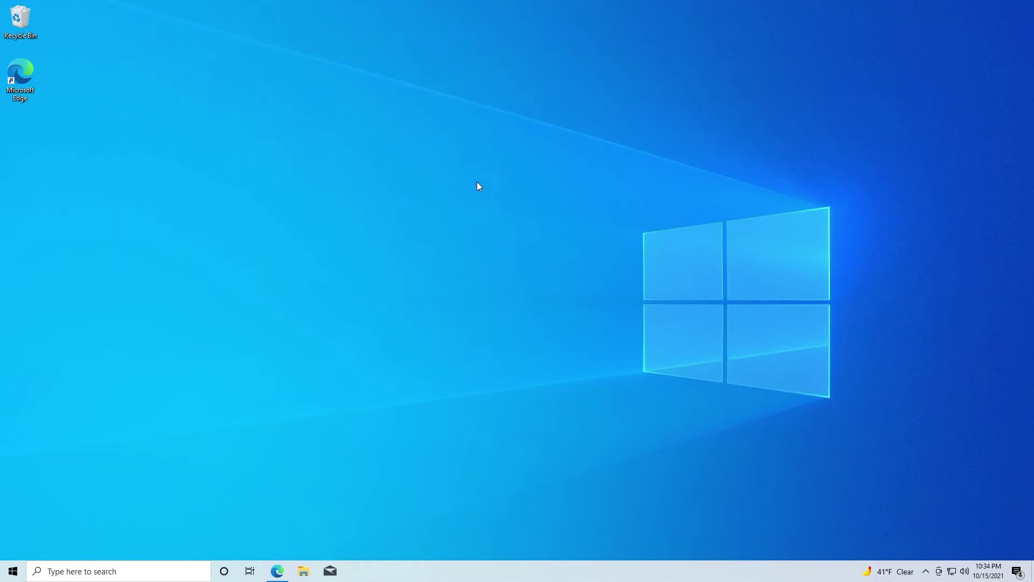
Step: Paste the six-line script from Edge's Hyper-V.txt tab into a new untitled Notepad document
{"action": "left_click", "coordinate": [276, 571]}
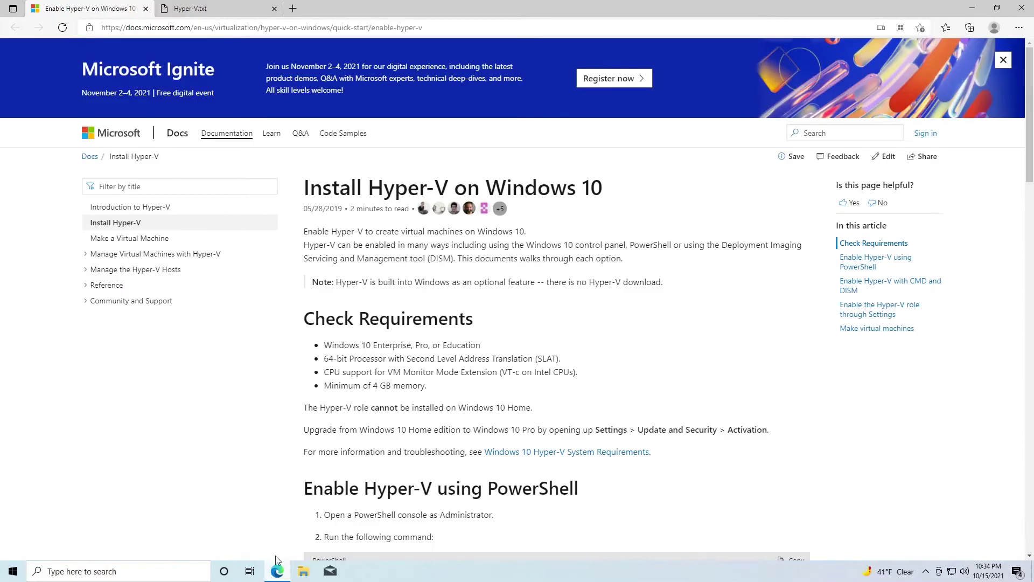
{"action": "left_click", "coordinate": [232, 6]}
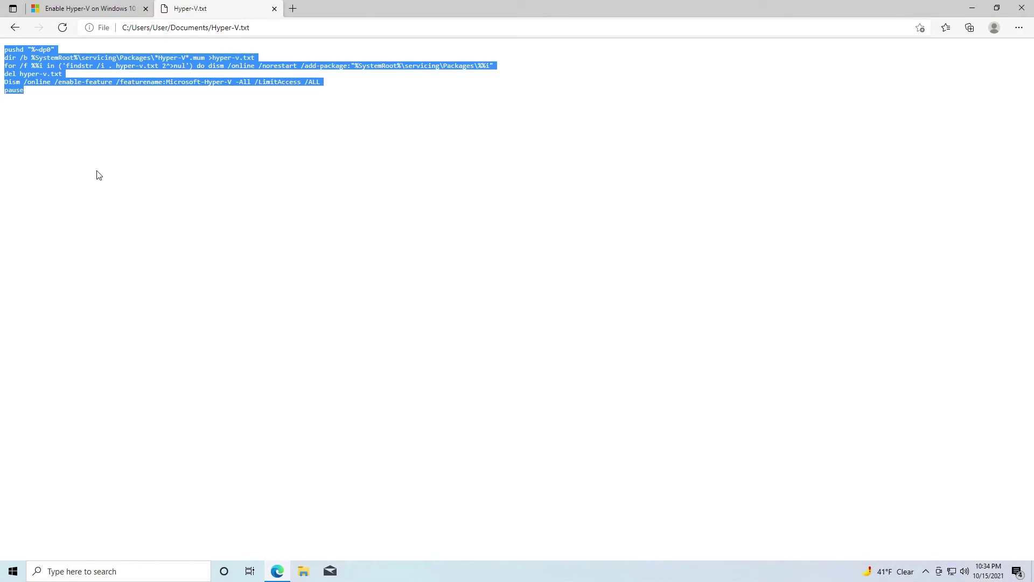
{"action": "key", "text": "super"}
{"action": "type", "text": "notepad"}
{"action": "key", "text": "Return"}
{"action": "type", "text": "pushd \"%~dp0\" dir /b %SystemRoot%\\servicing\\Packages\\*Hyper-V*.mum >hyper-v.txt for /f %%i in ('findstr /i . hyper-v.txt 2^>nul') do dism /online /norestart /add-package:\"%SystemRoot%\\servicing\\Packages\\%%i\" del hyper-v.txt Dism /online /enable-feature /featurename:Microsoft-Hyper-V -All /LimitAccess /ALL pause"}
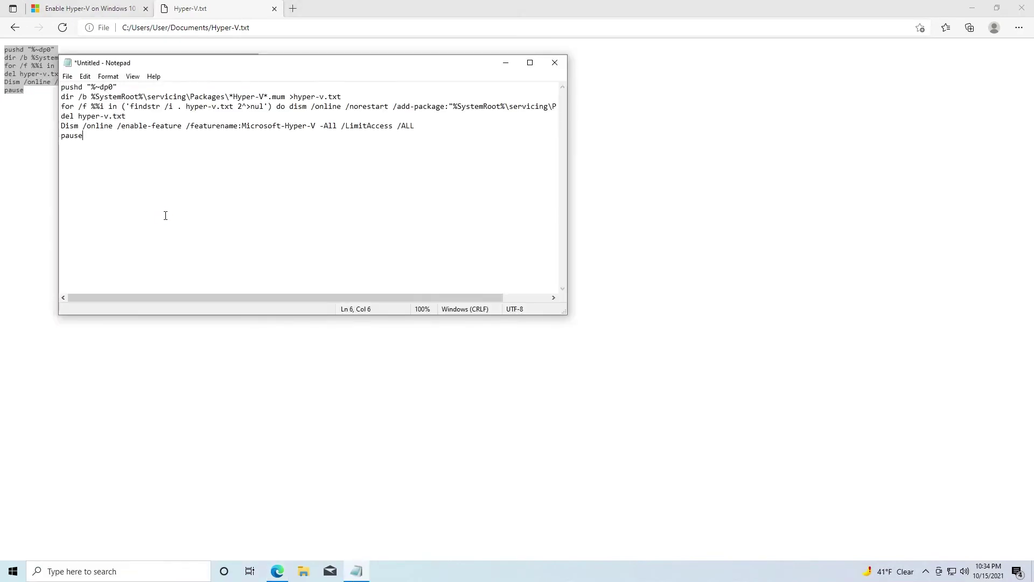
Step: Save the Notepad script to the Desktop as hyper-v.bat and close Notepad
{"action": "left_click", "coordinate": [68, 76]}
{"action": "left_click", "coordinate": [102, 135]}
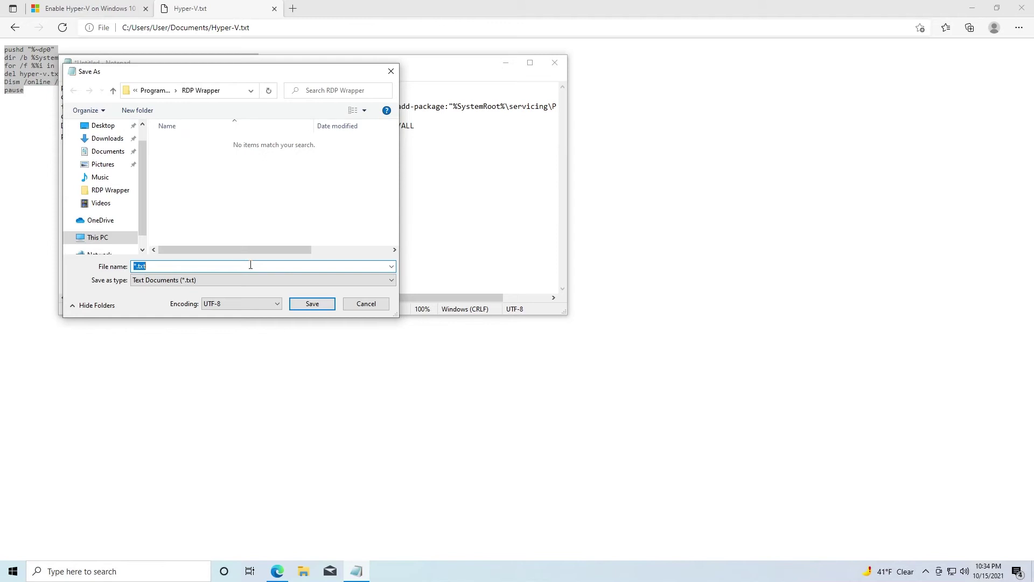
{"action": "type", "text": "hyu"}
{"action": "type", "text": "per-"}
{"action": "type", "text": "v.bat"}
{"action": "left_click", "coordinate": [95, 130]}
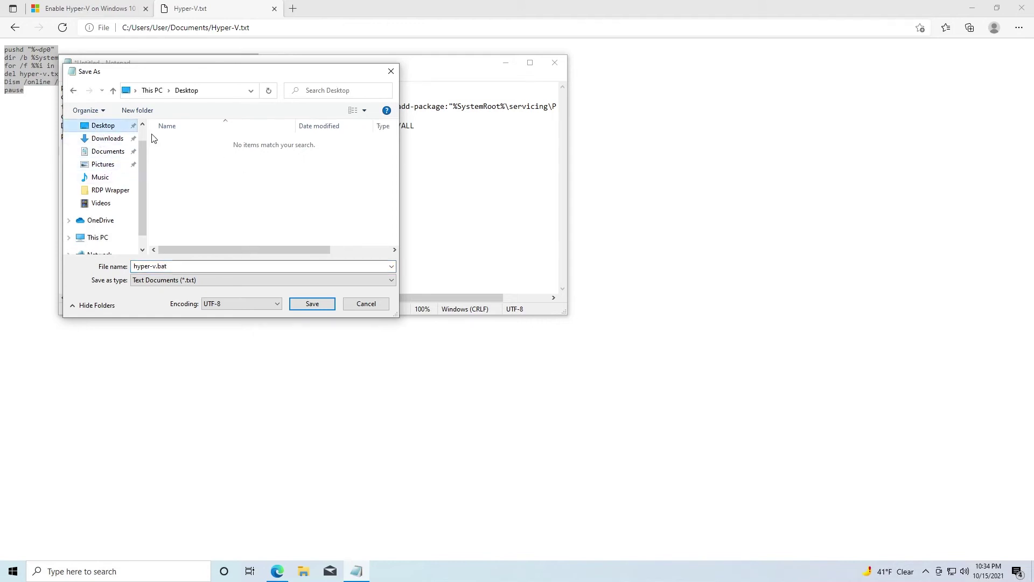
{"action": "left_click", "coordinate": [313, 304]}
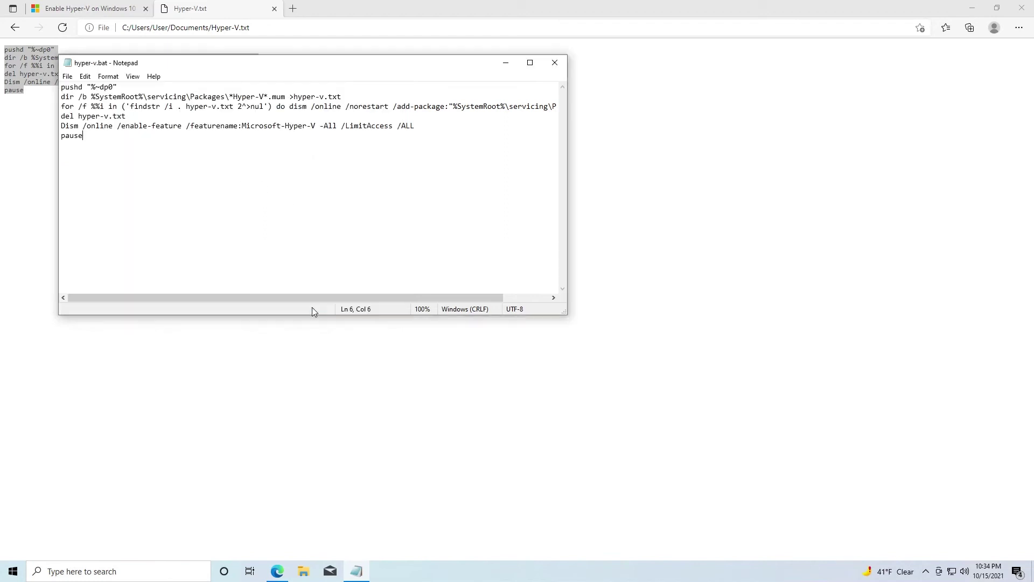
{"action": "left_click", "coordinate": [555, 63]}
Step: Close Edge, run hyper-v.bat as administrator so DISM enables Microsoft-Hyper-V, then restart
{"action": "left_click", "coordinate": [274, 9]}
{"action": "left_click", "coordinate": [146, 9]}
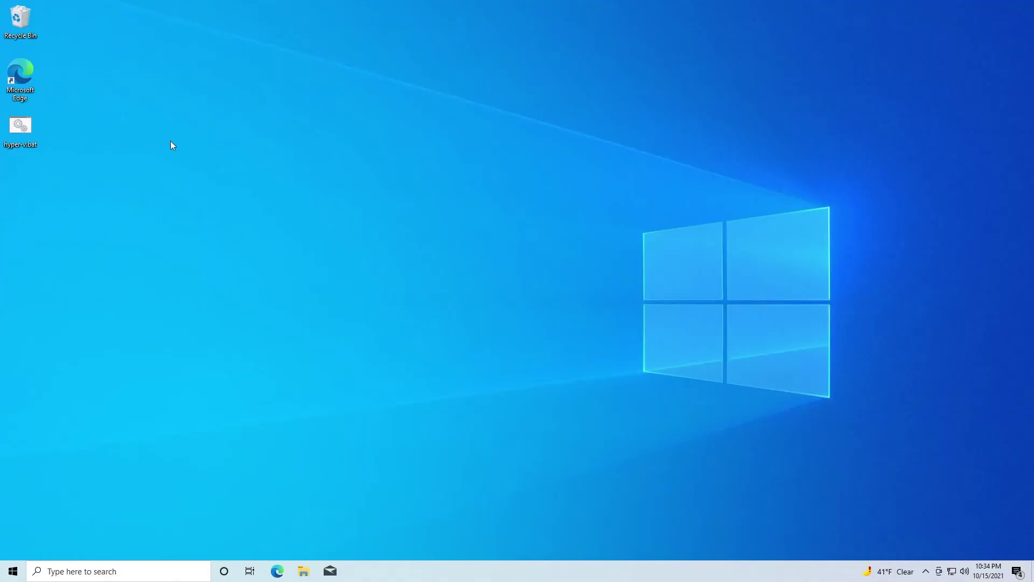
{"action": "right_click", "coordinate": [14, 118]}
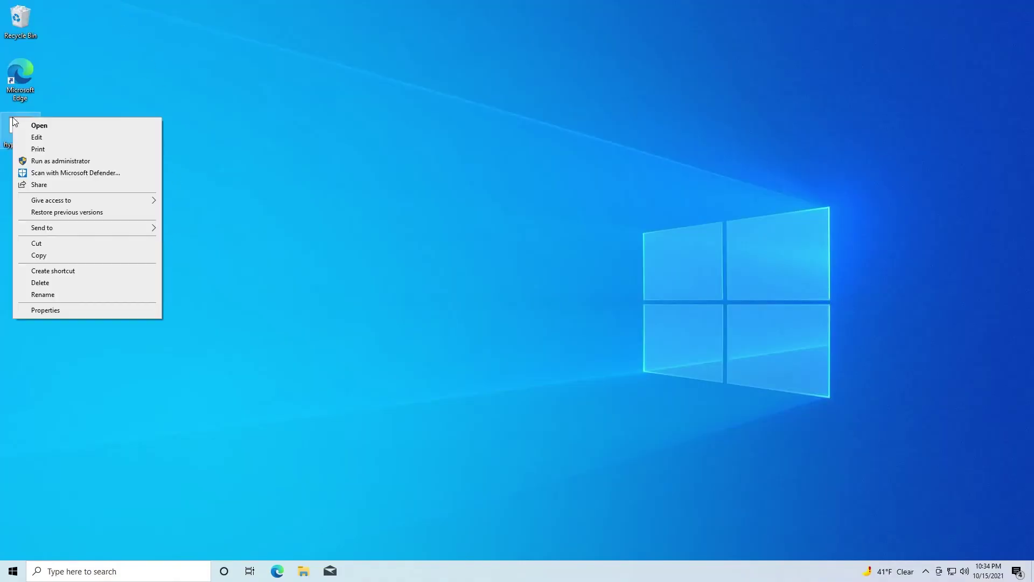
{"action": "left_click", "coordinate": [46, 161]}
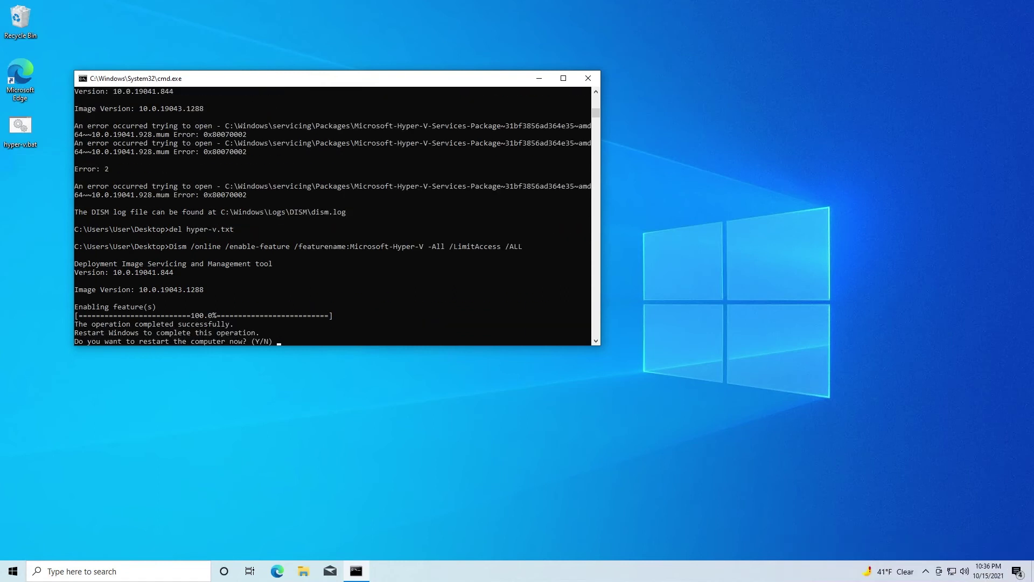
{"action": "left_click", "coordinate": [434, 316]}
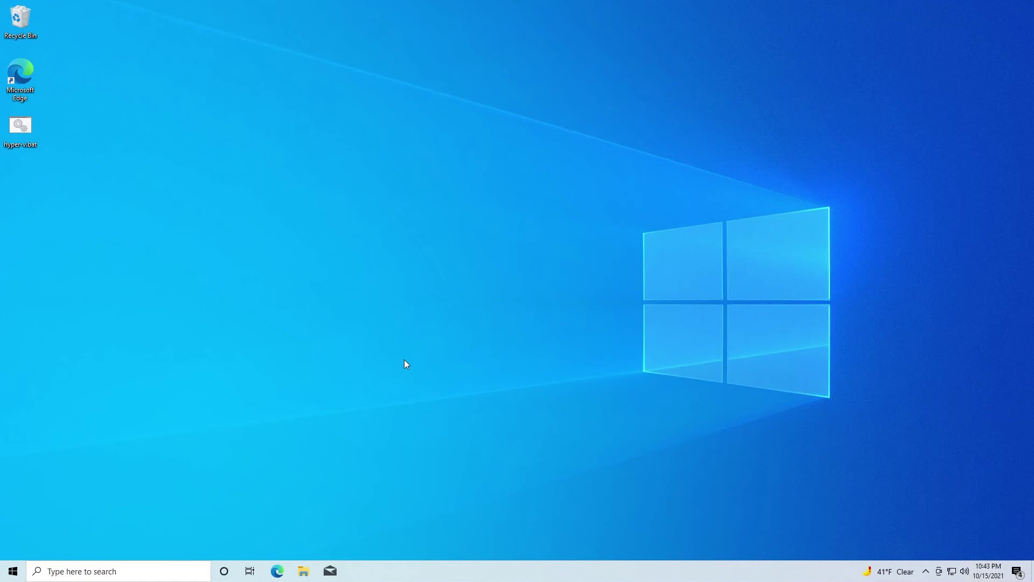
Step: Launch Hyper-V Manager by searching 'hyper' from the Start menu
{"action": "key", "text": "super"}
{"action": "type", "text": "hyper"}
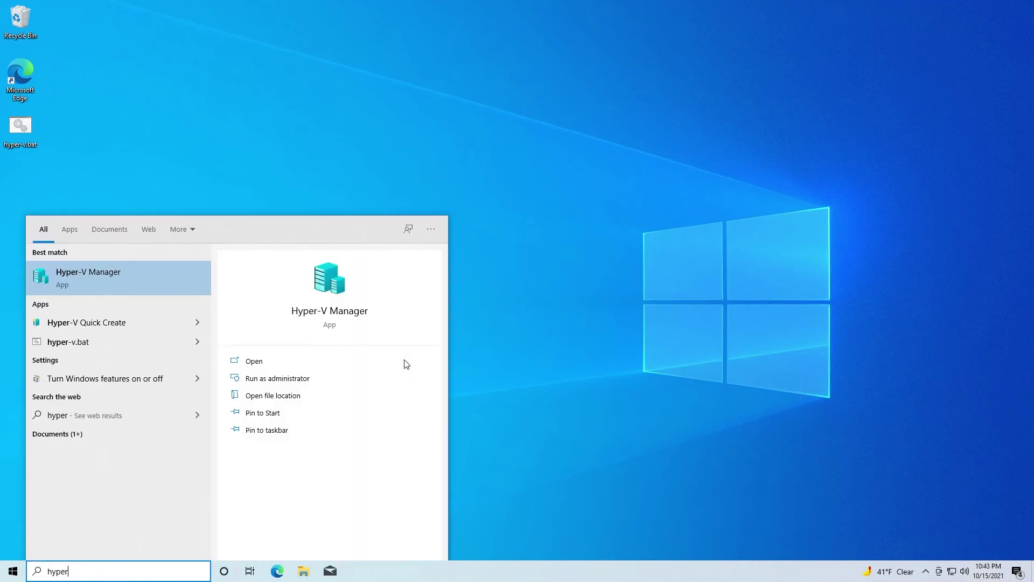
{"action": "key", "text": "Return"}
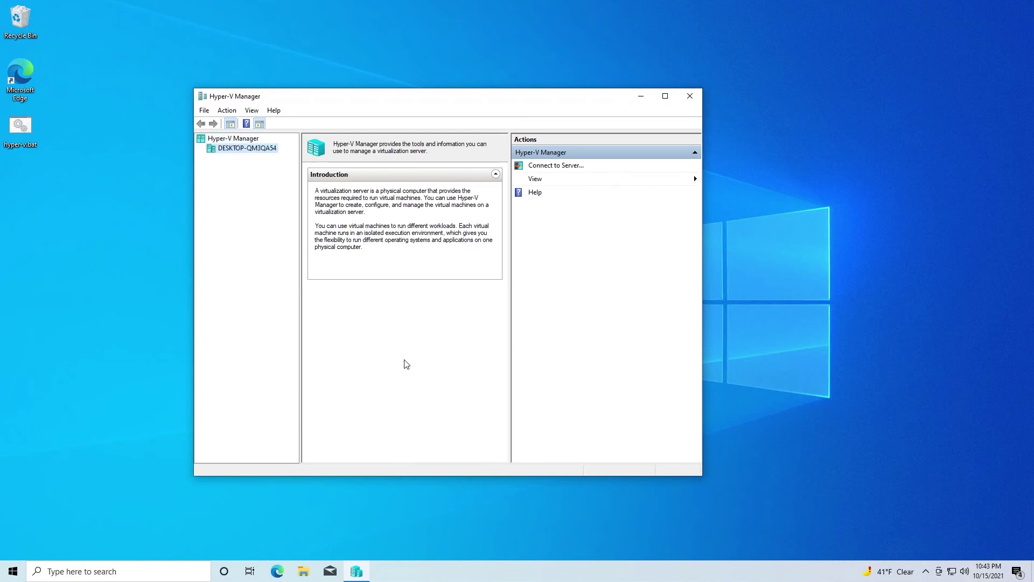